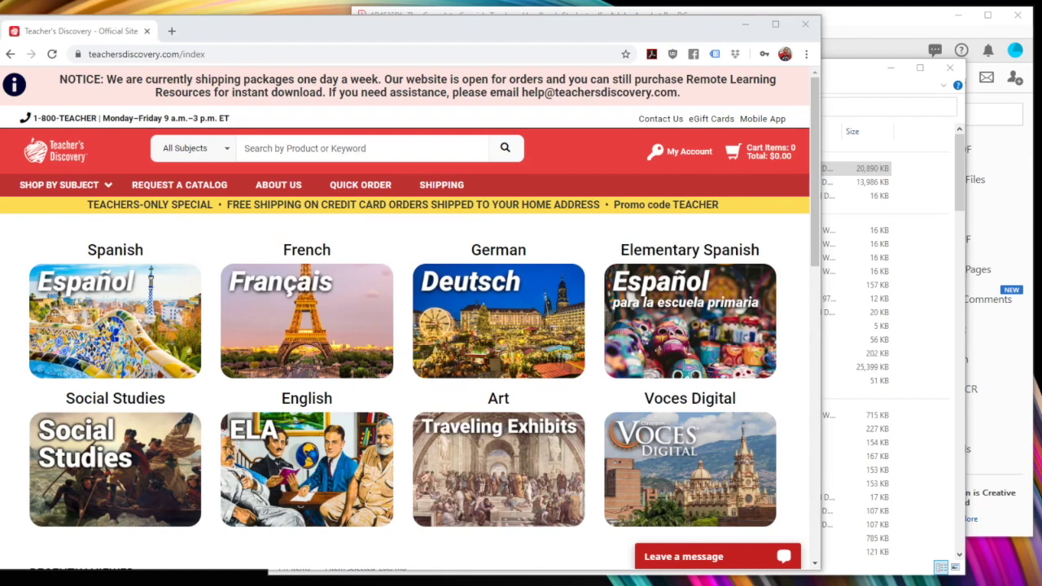
- Review handbook pages 3–6 in Acrobat, then minimize it to reveal the Downloads folder
left_click(930, 11)
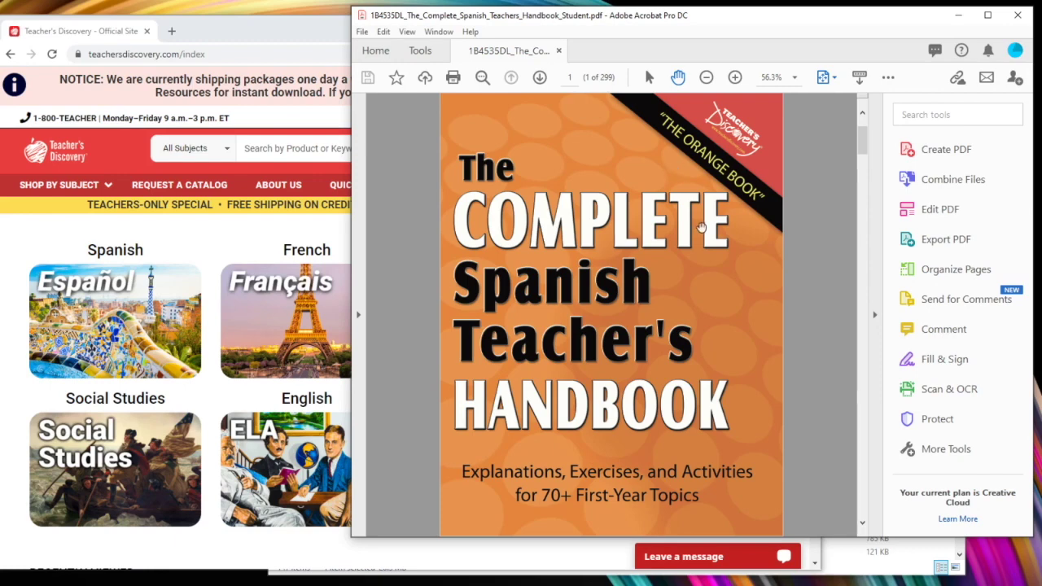
scroll(687, 203, "down", 3)
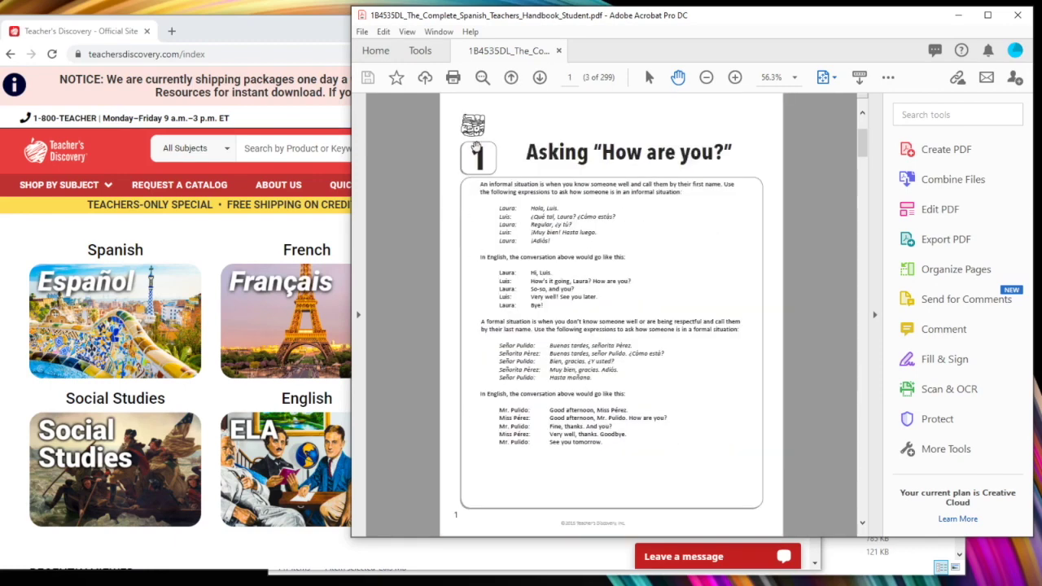
scroll(687, 263, "down", 4)
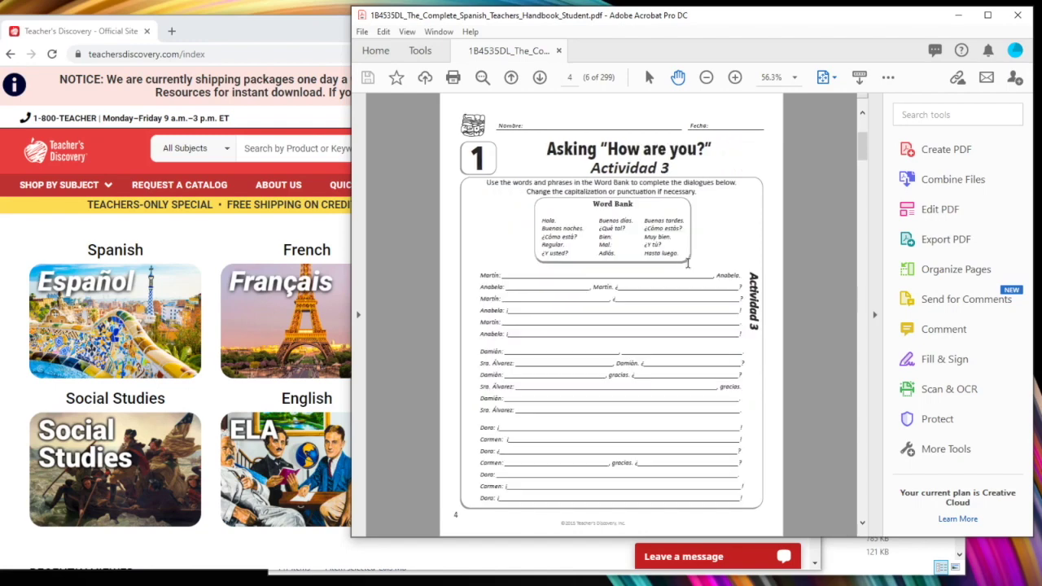
scroll(687, 263, "up", 1)
scroll(687, 263, "up", 3)
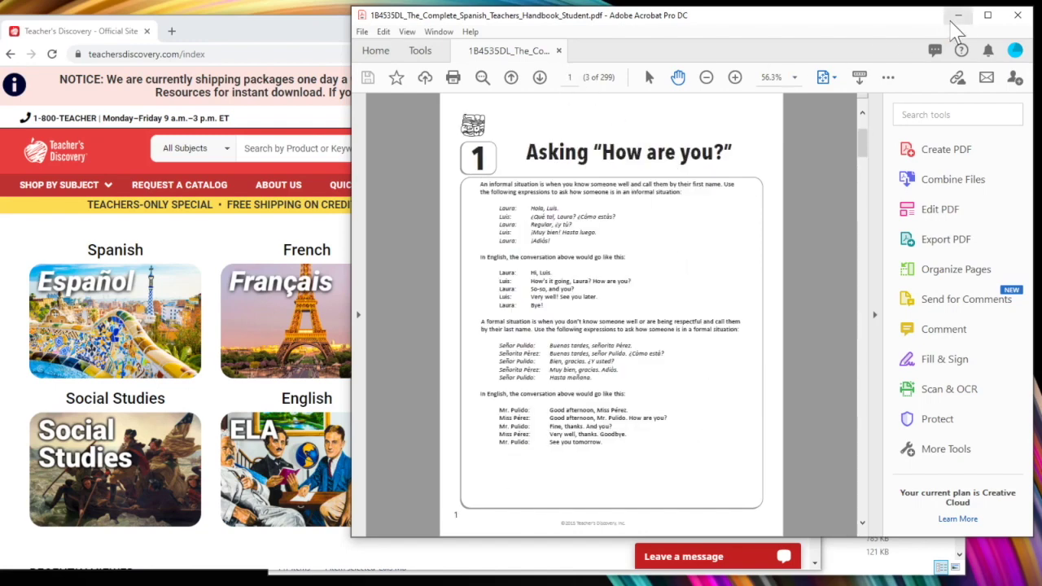
left_click(957, 15)
left_click(850, 94)
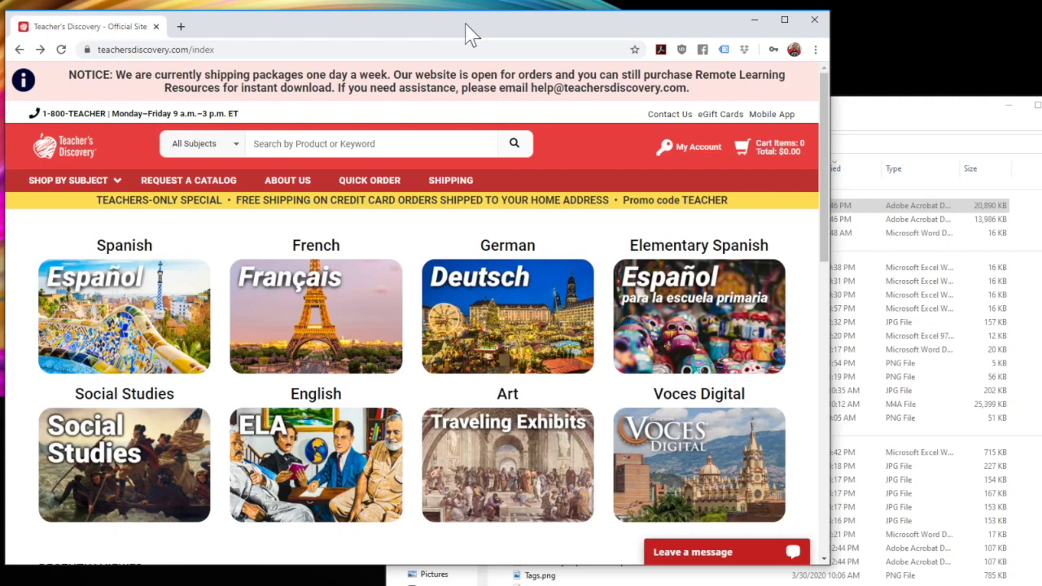
- Open the Student handbook PDF in Chrome and scroll down through pages 3–6
left_click(899, 118)
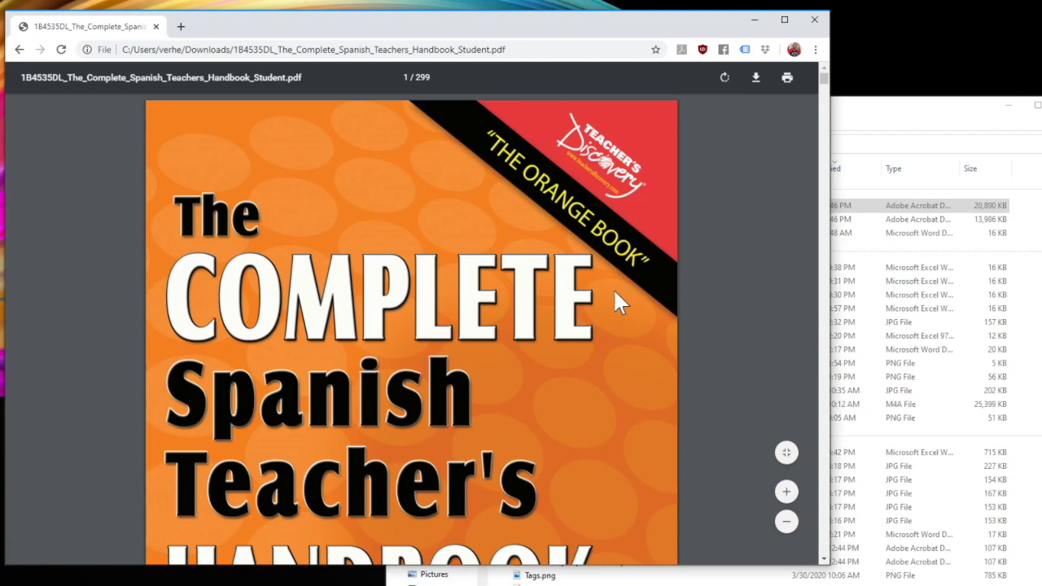
scroll(662, 329, "down", 10)
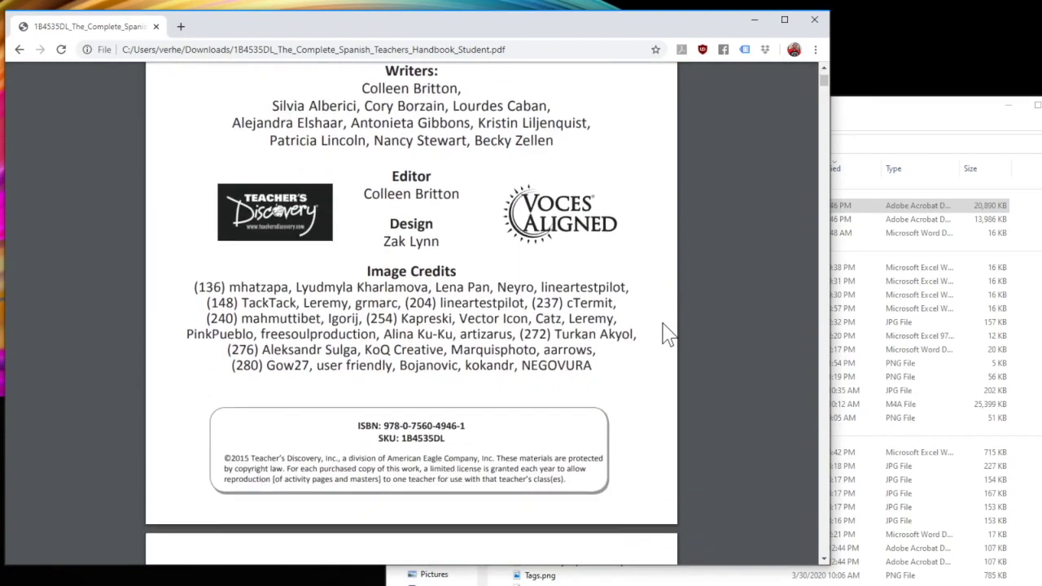
scroll(664, 329, "down", 10)
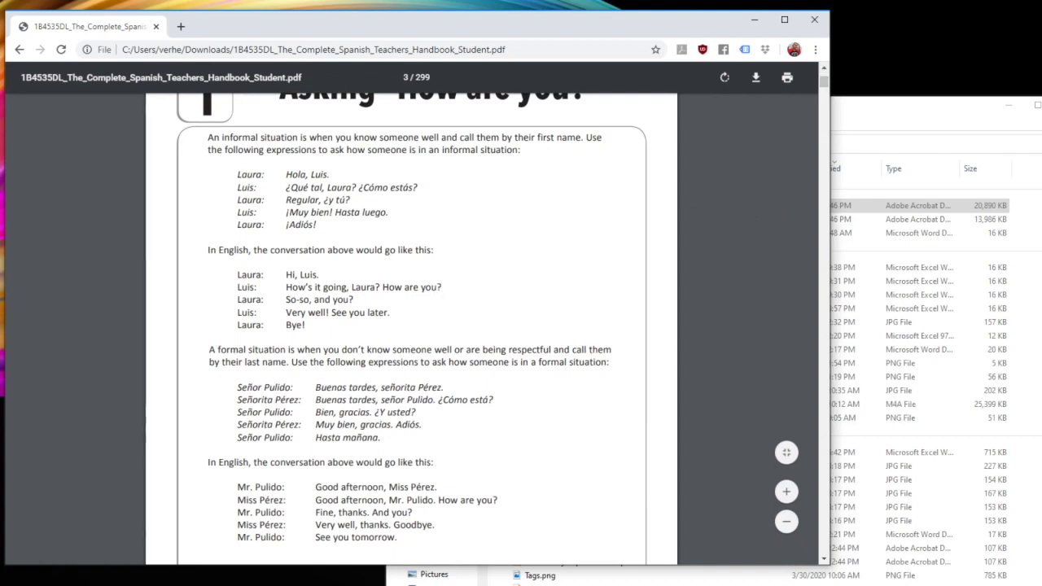
scroll(542, 290, "down", 5)
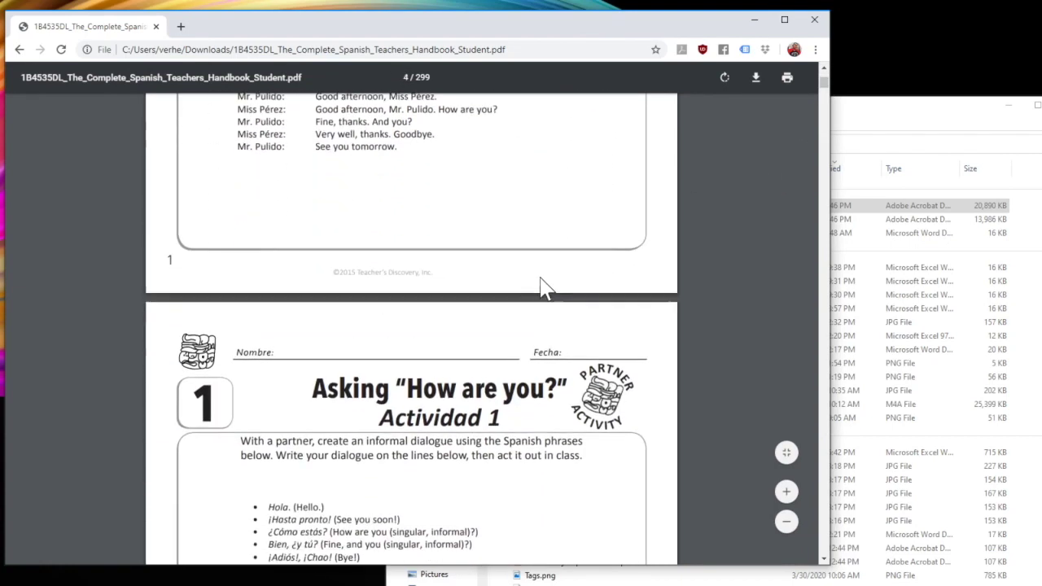
scroll(542, 290, "down", 12)
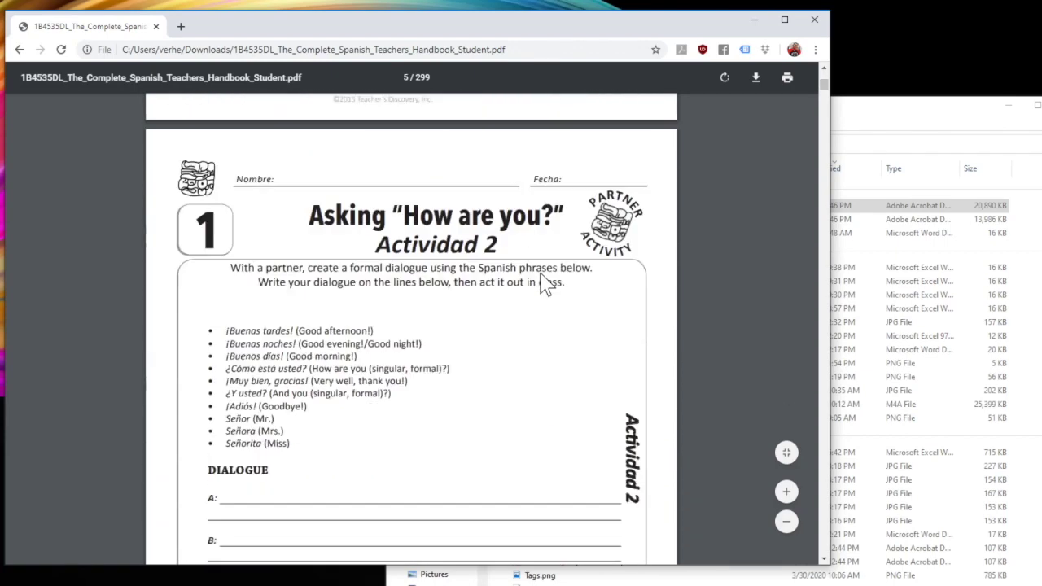
scroll(545, 284, "down", 12)
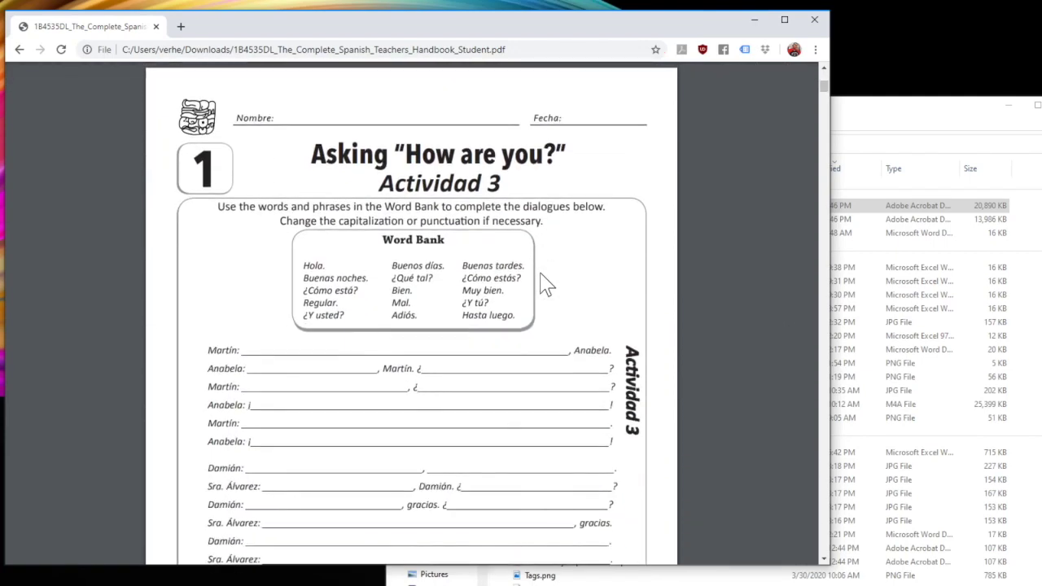
scroll(545, 285, "down", 8)
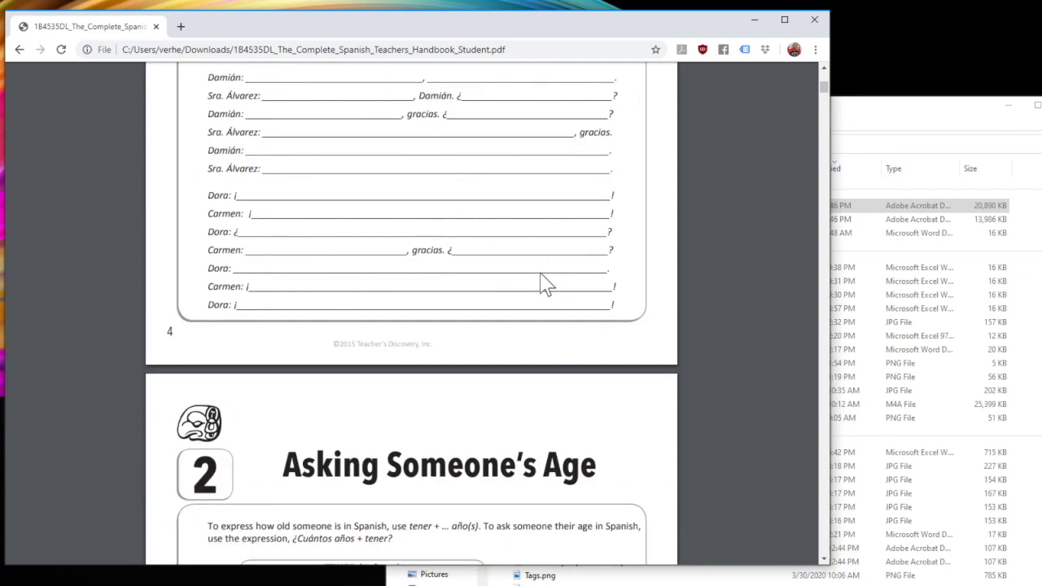
- Return to page 3, Asking "How are you?", and bring up the print dialog
scroll(546, 285, "up", 5)
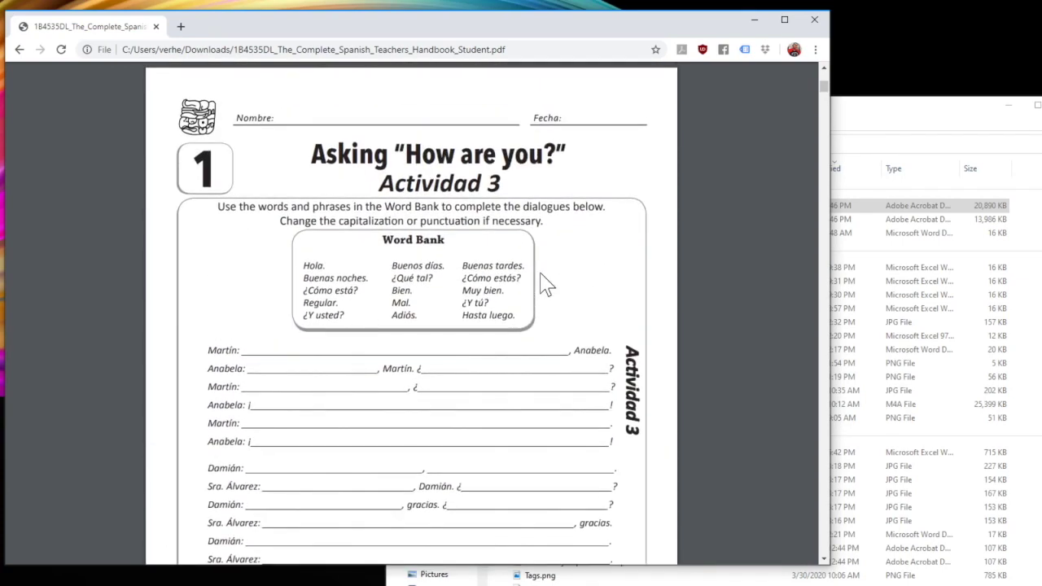
scroll(544, 285, "up", 20)
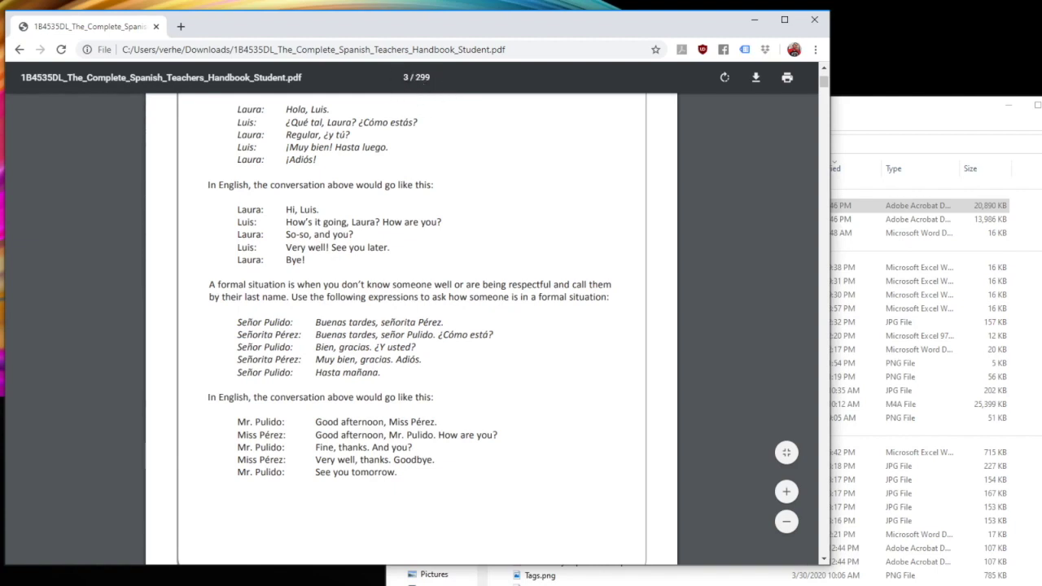
scroll(232, 450, "down", 1)
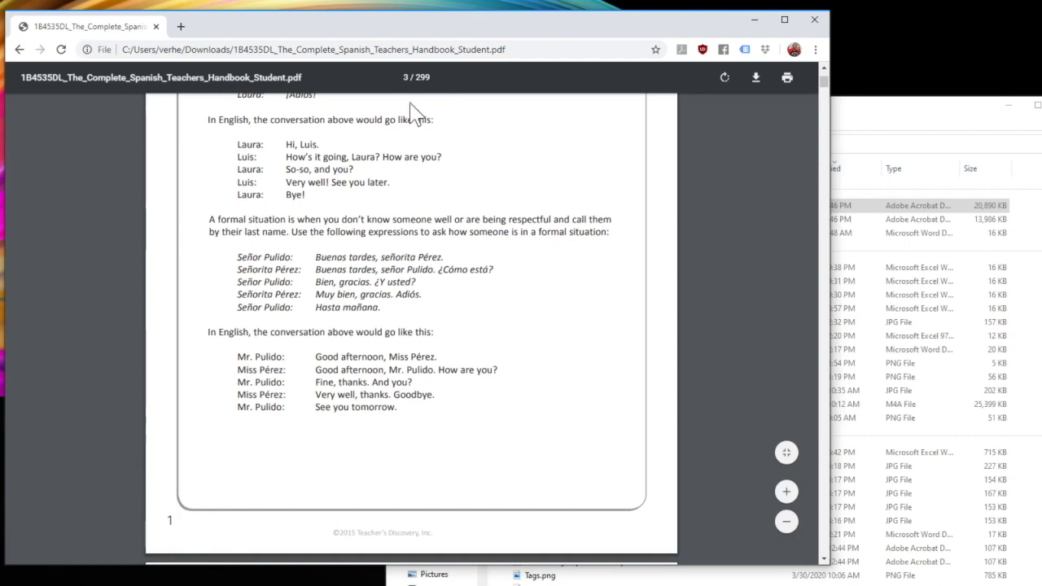
scroll(436, 189, "up", 1)
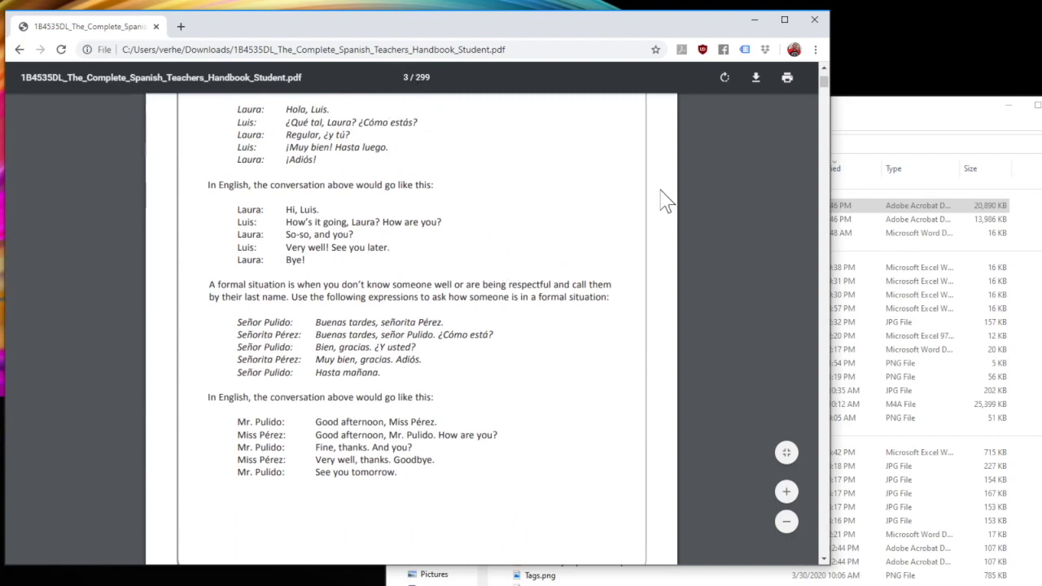
left_click(786, 79)
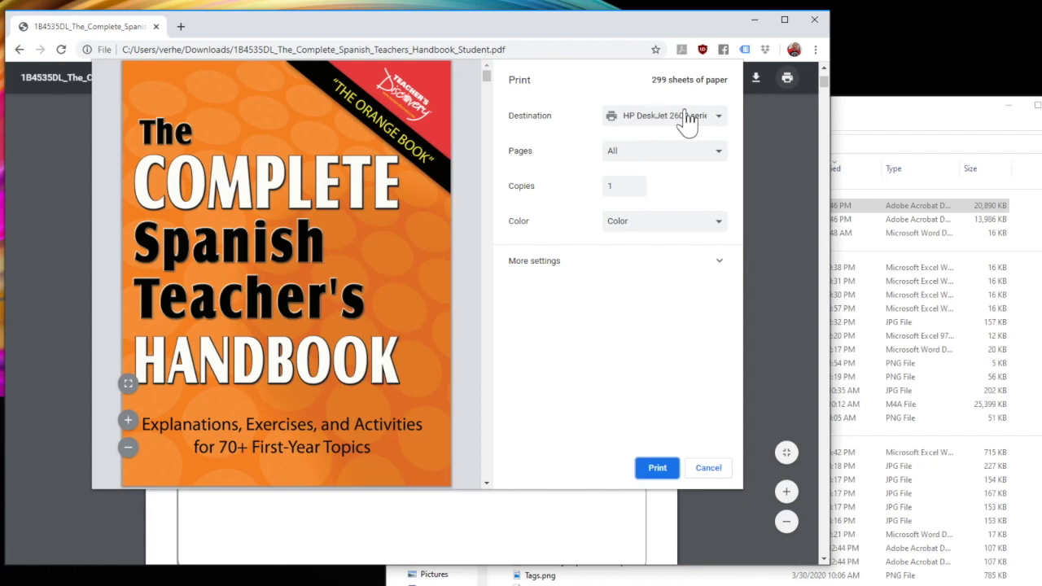
- Set the print destination to Save as PDF with custom pages 3-6, then save
left_click(686, 125)
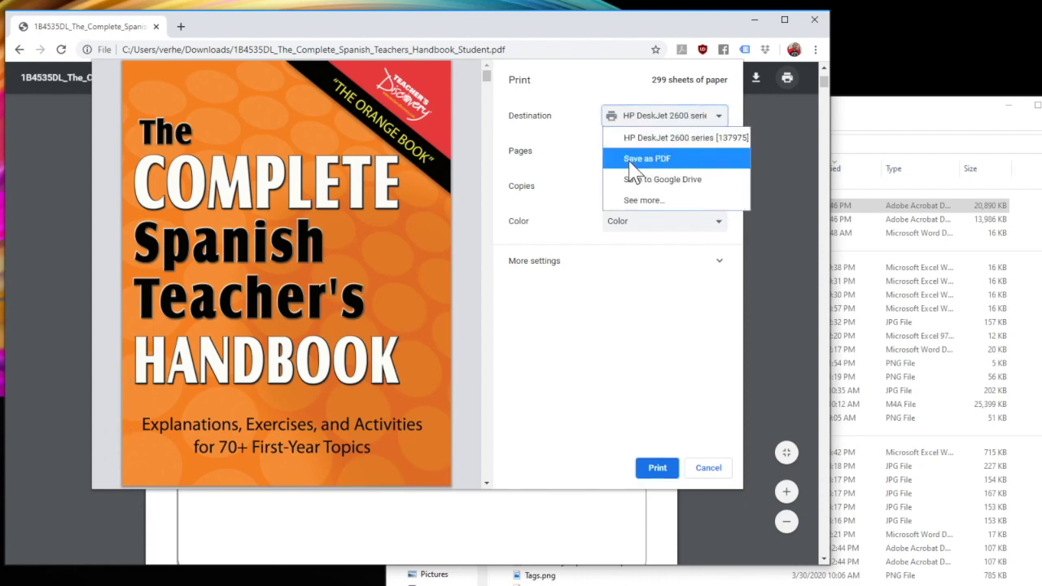
left_click(678, 161)
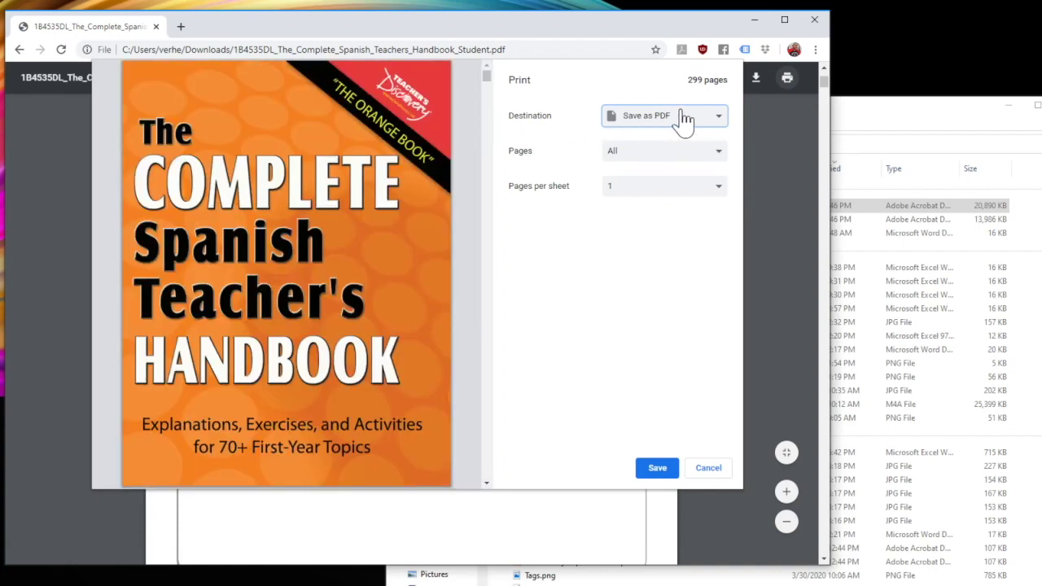
left_click(653, 160)
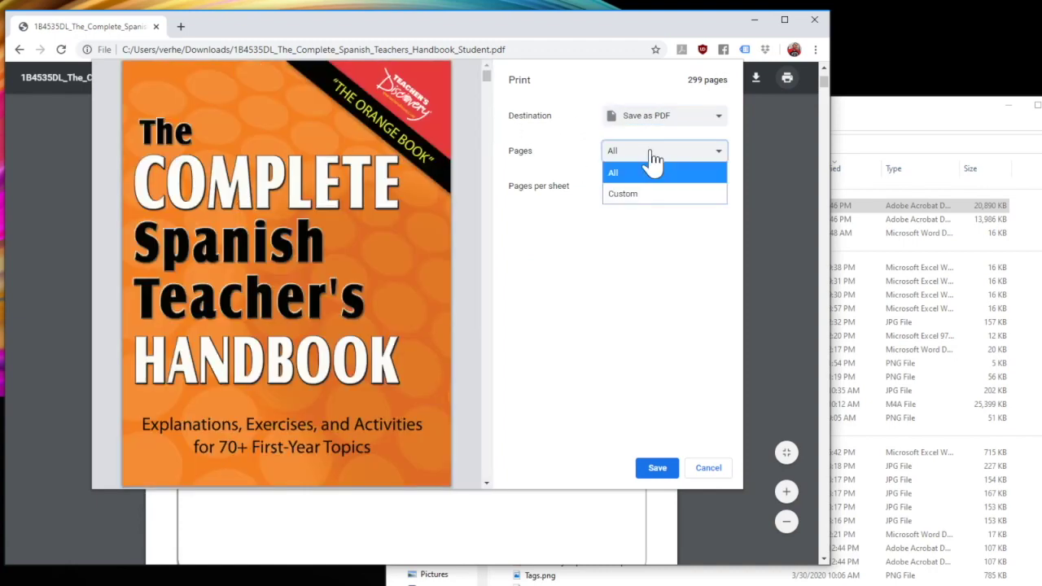
left_click(631, 195)
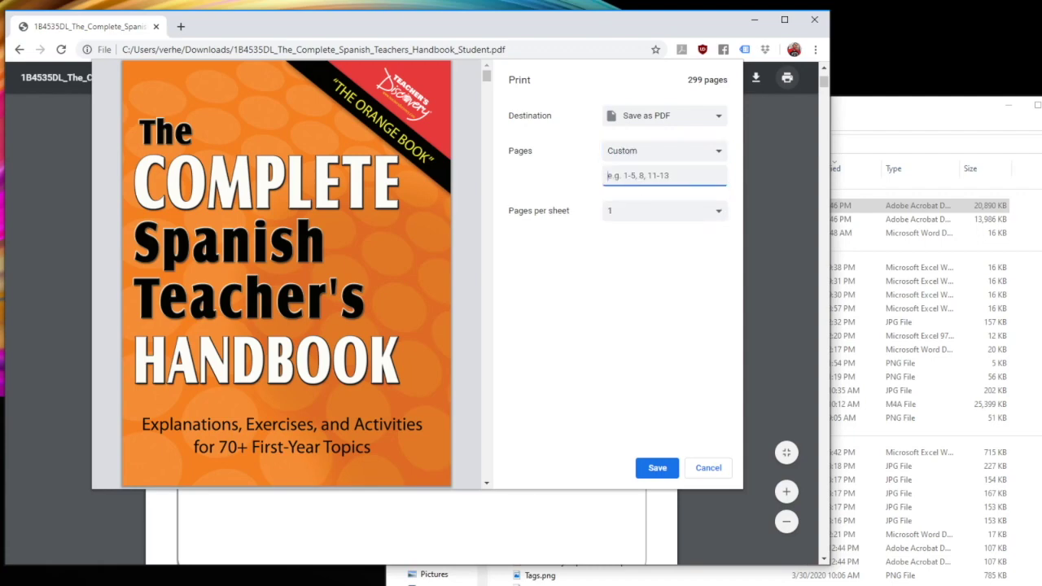
type("3-6")
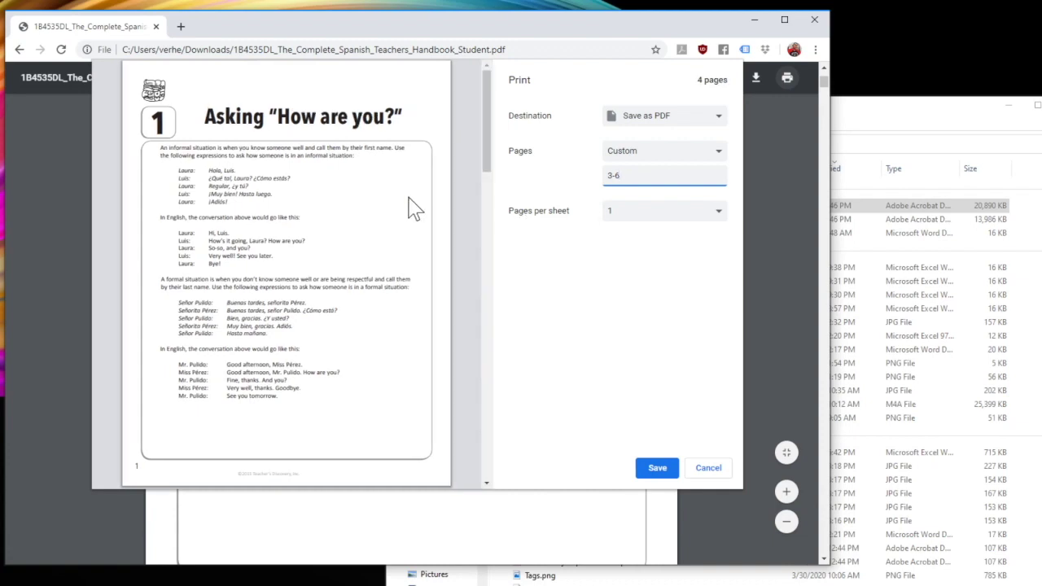
left_click(407, 205)
left_click_drag(488, 124, 488, 81)
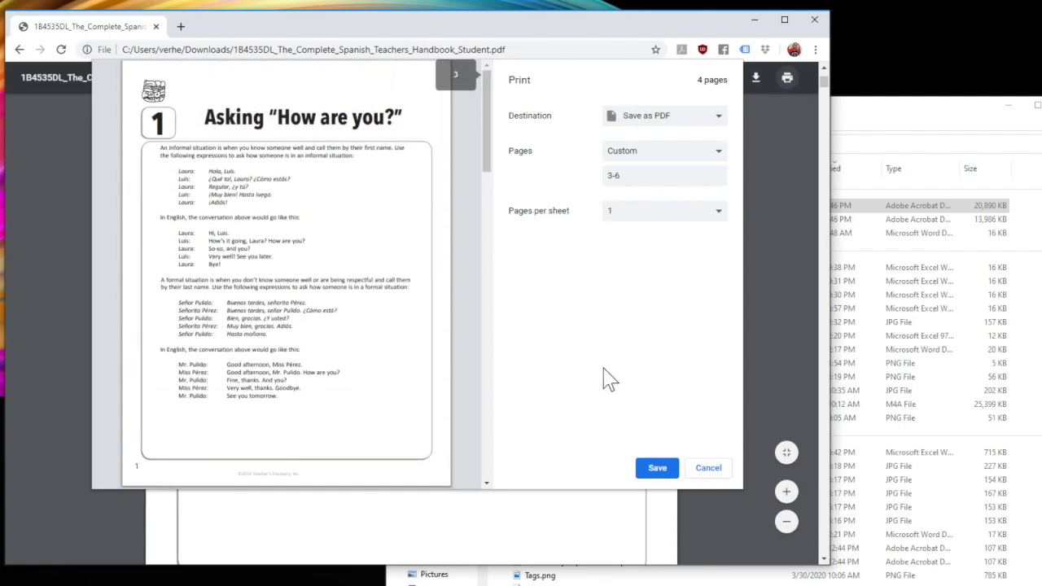
left_click(657, 470)
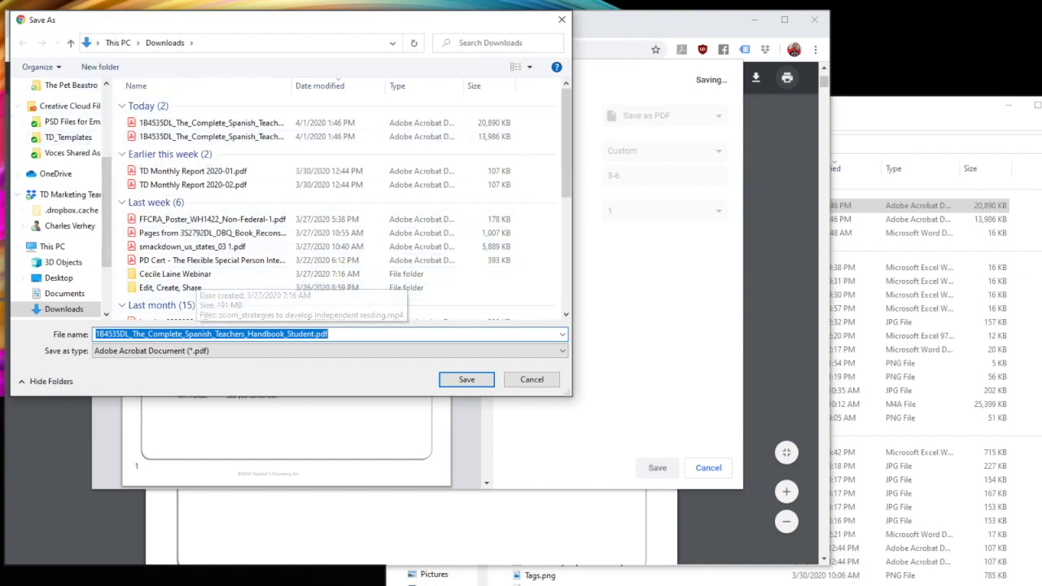
- Save the excerpt in Downloads as 'Activity 1 Asking how are you'
left_click(325, 334)
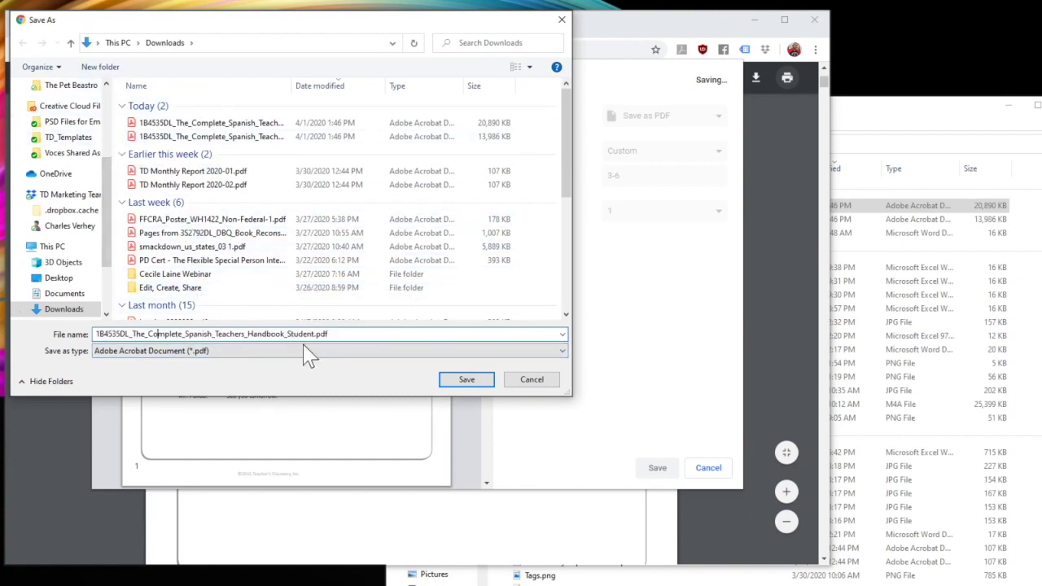
left_click_drag(329, 333, 96, 333)
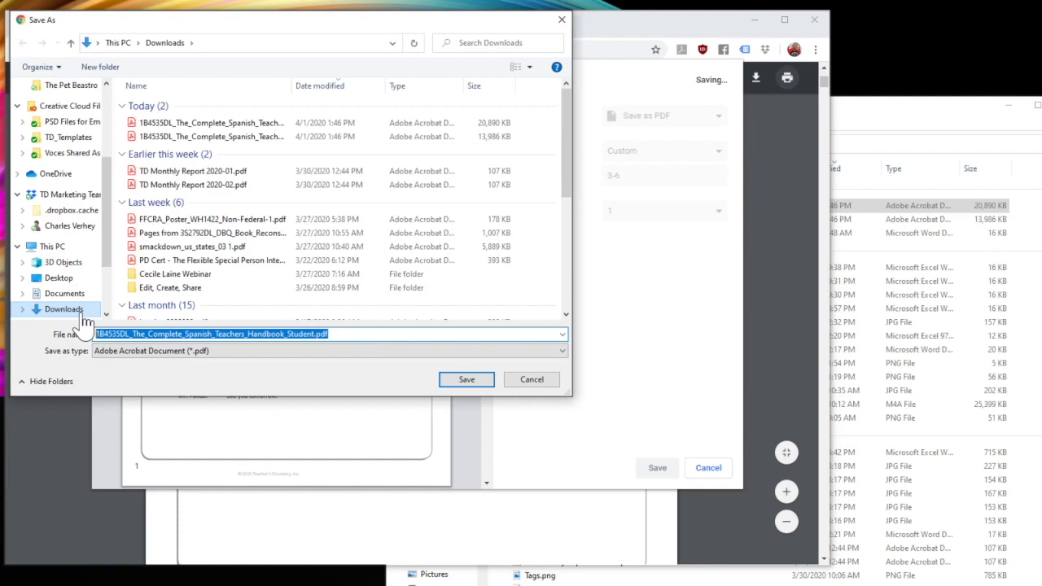
type("Activity 1")
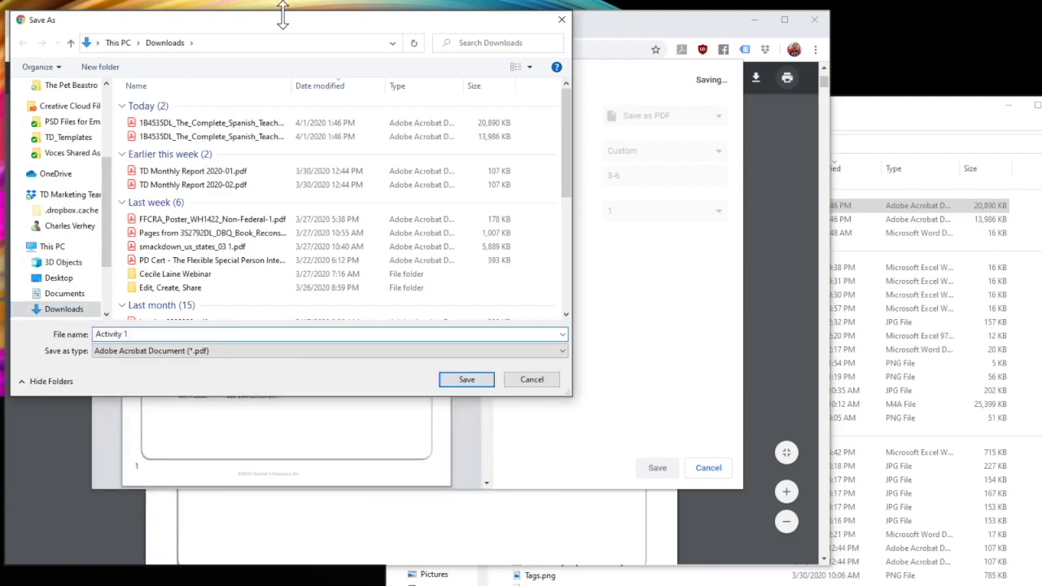
left_click_drag(282, 14, 458, 68)
type("Asking how a")
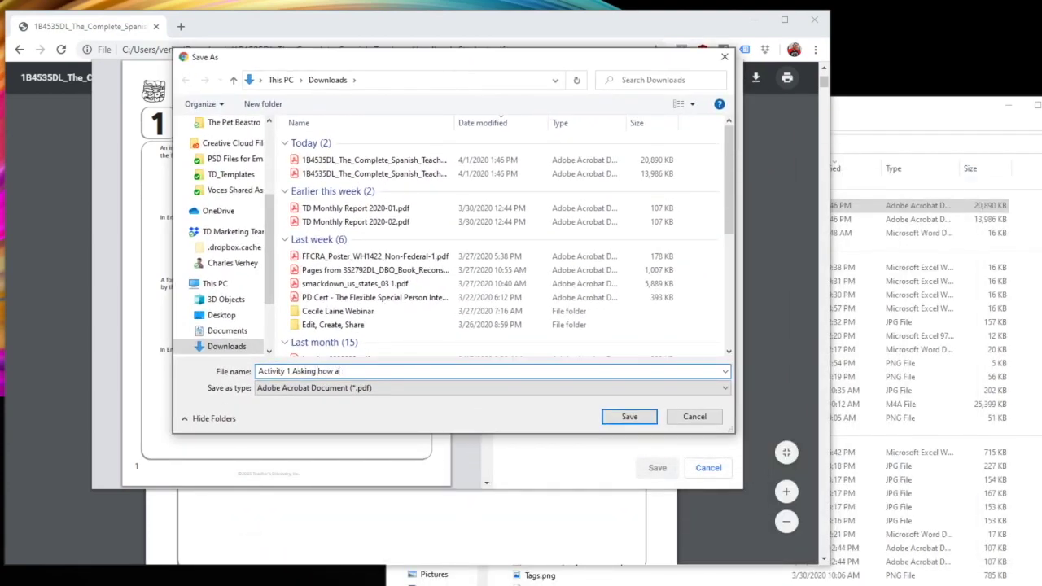
type("re you")
key("Return")
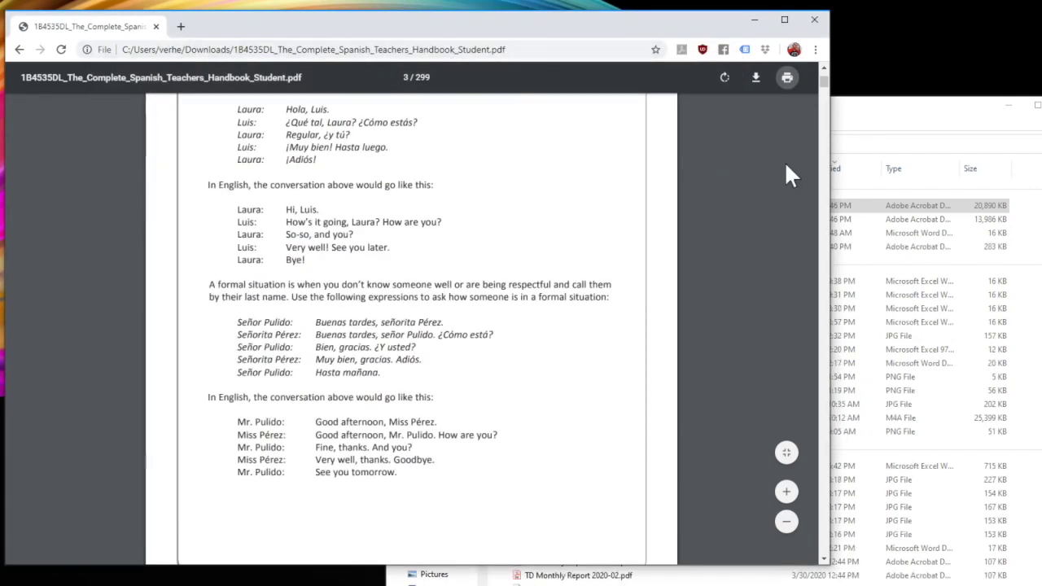
- Refresh the Downloads folder and open 'Activity 1 Asking how are you.pdf'
left_click(887, 120)
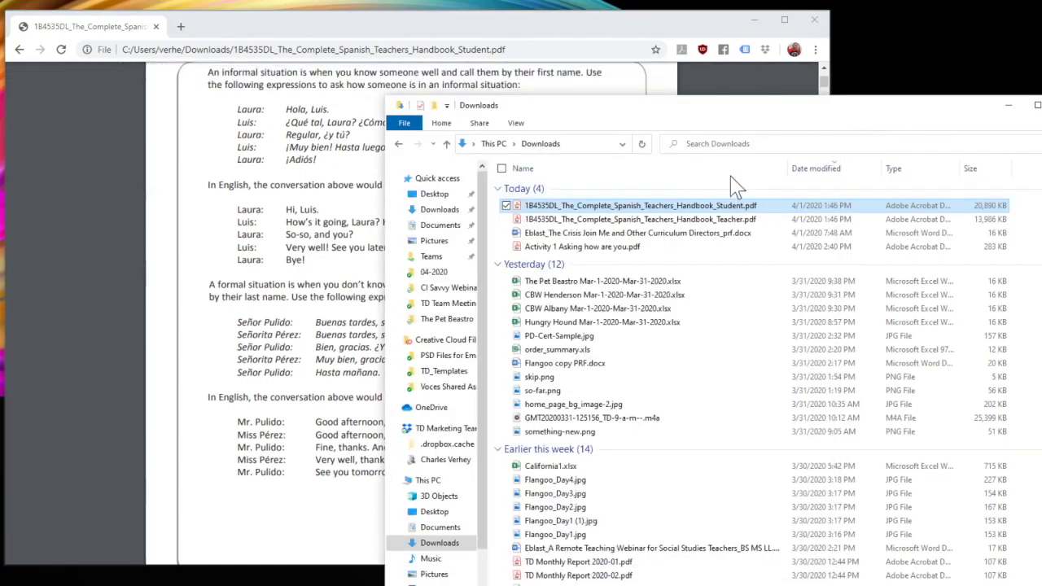
left_click(642, 144)
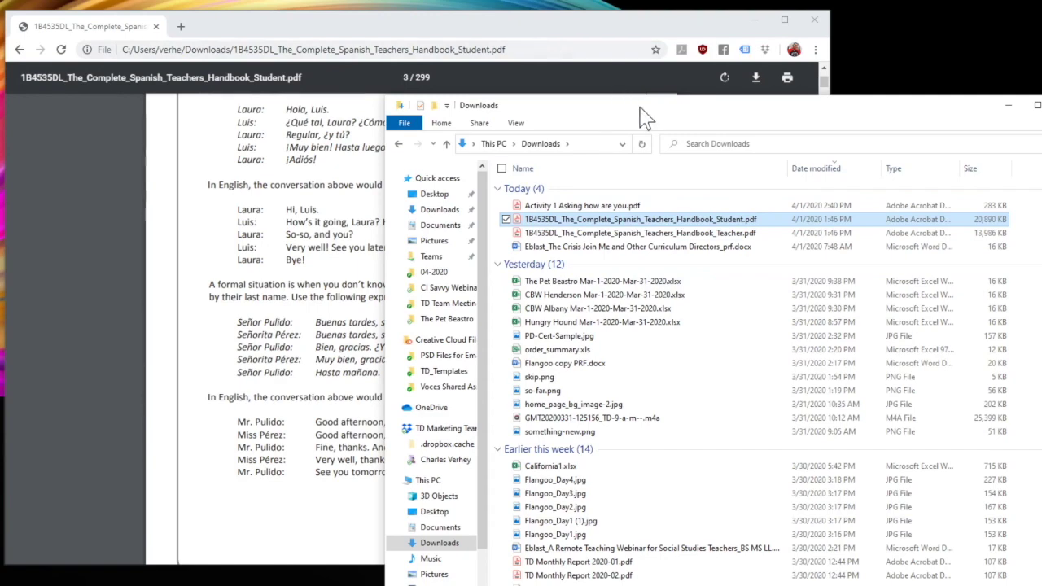
left_click_drag(639, 107, 623, 73)
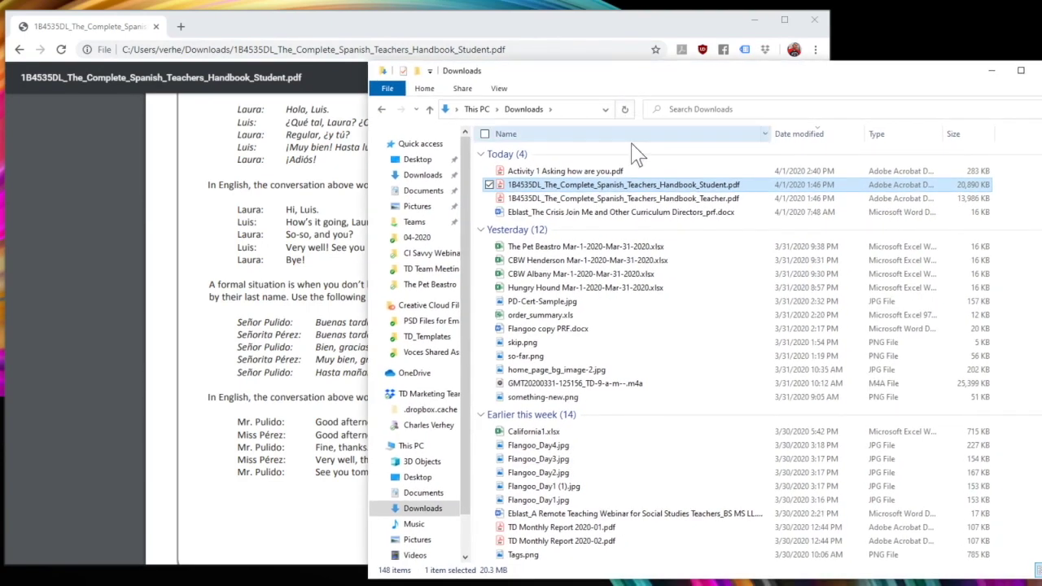
left_click(545, 171)
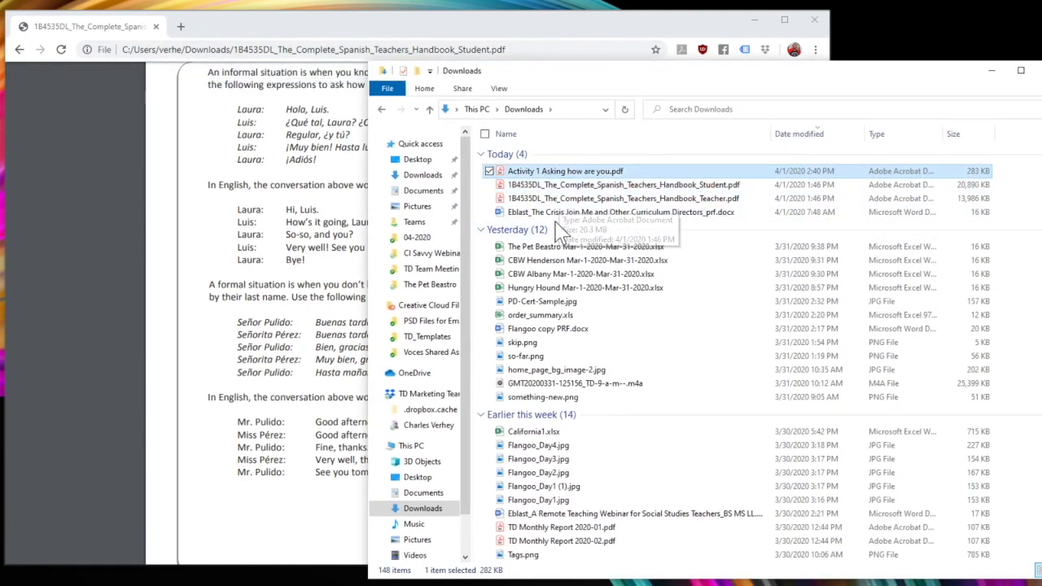
double_click(511, 173)
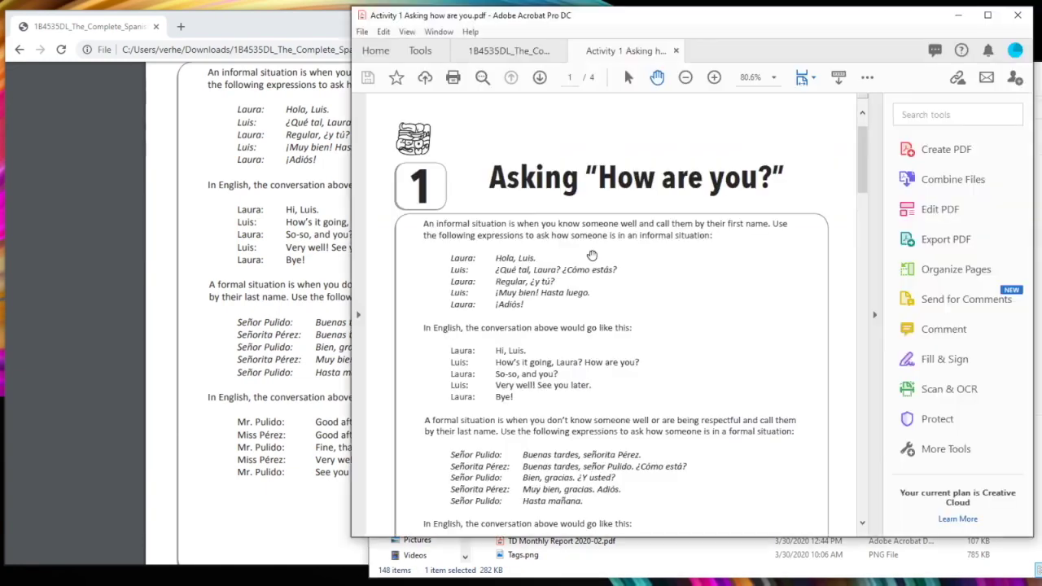
- Check all four pages of the Activity 1 PDF, then close its document tab
scroll(803, 244, "down", 10)
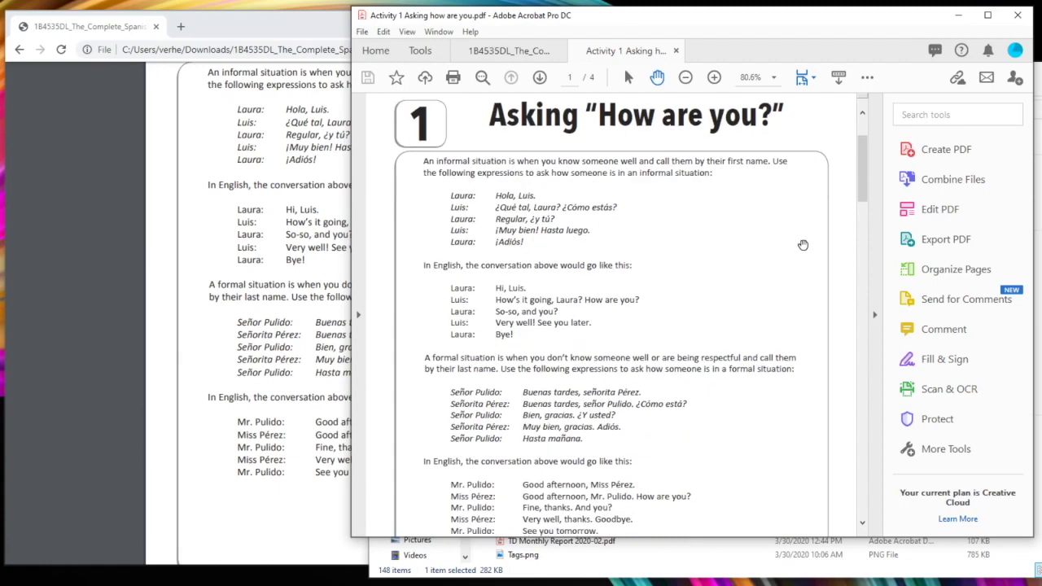
scroll(802, 247, "down", 15)
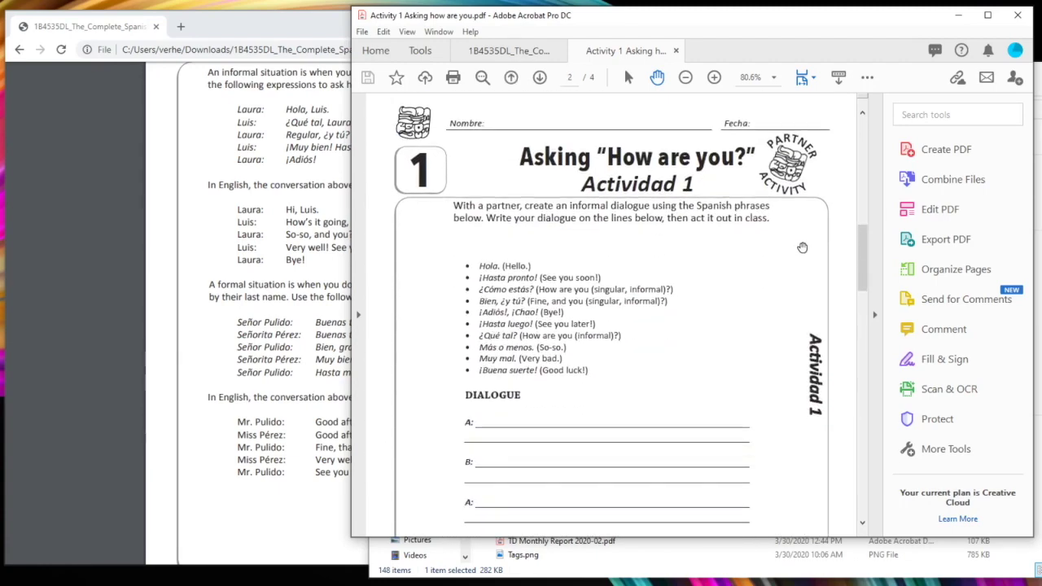
scroll(801, 246, "down", 15)
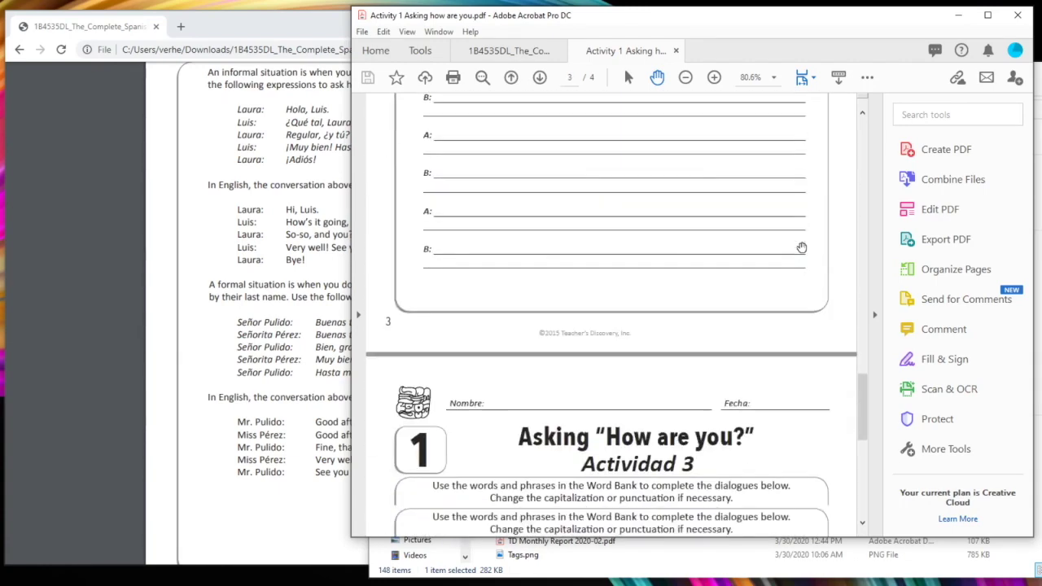
left_click(676, 50)
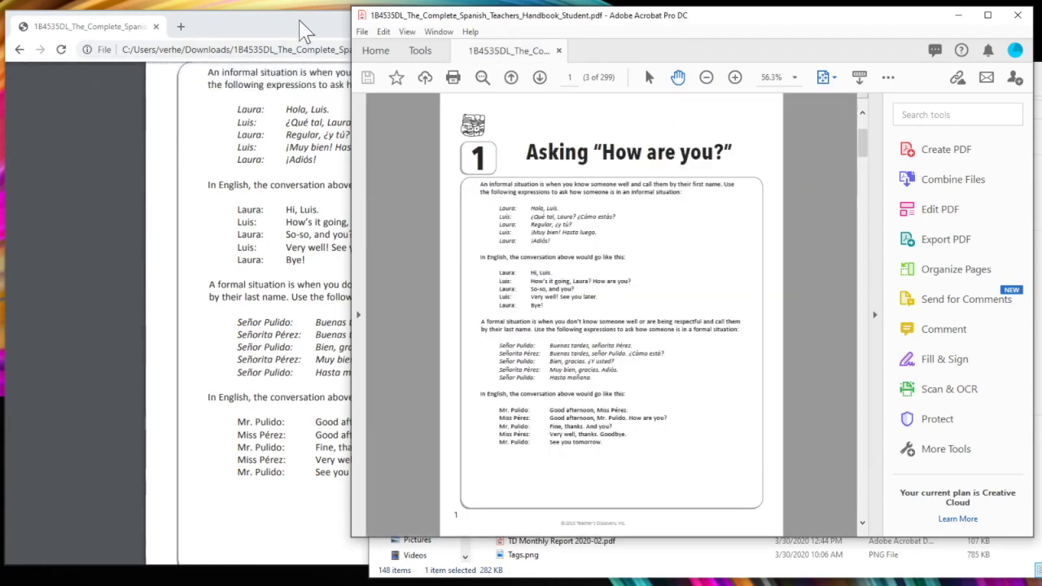
- Scroll through the 299-page handbook left open in Acrobat
scroll(700, 335, "down", 3)
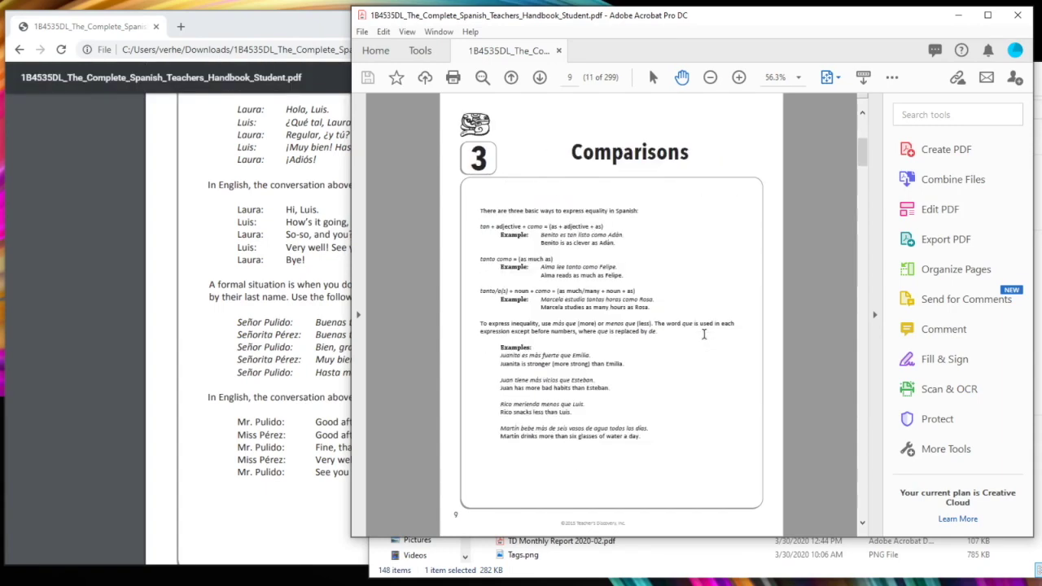
scroll(705, 339, "up", 2)
scroll(704, 338, "up", 1)
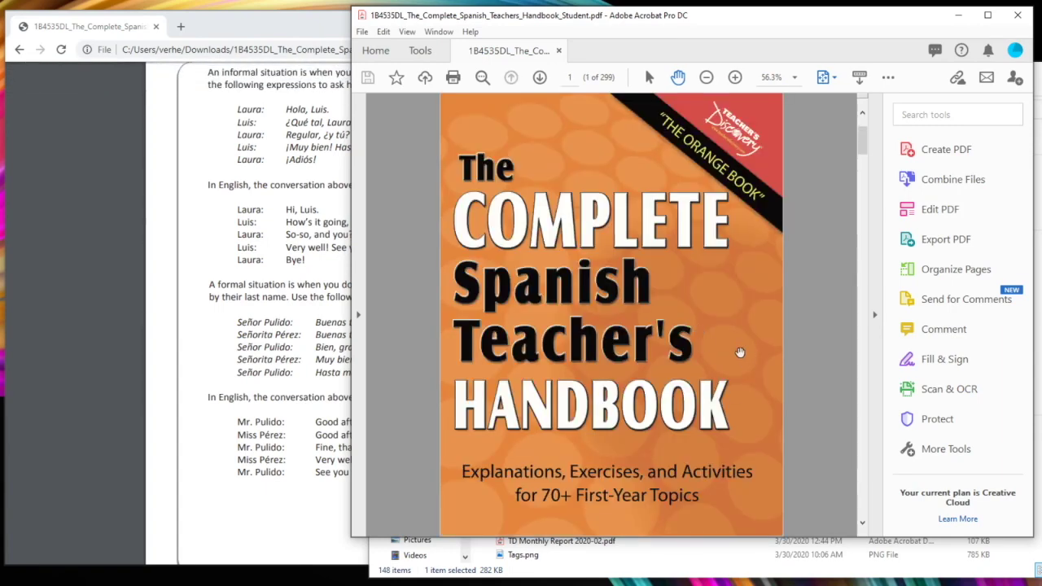
scroll(739, 350, "down", 2)
scroll(739, 350, "down", 5)
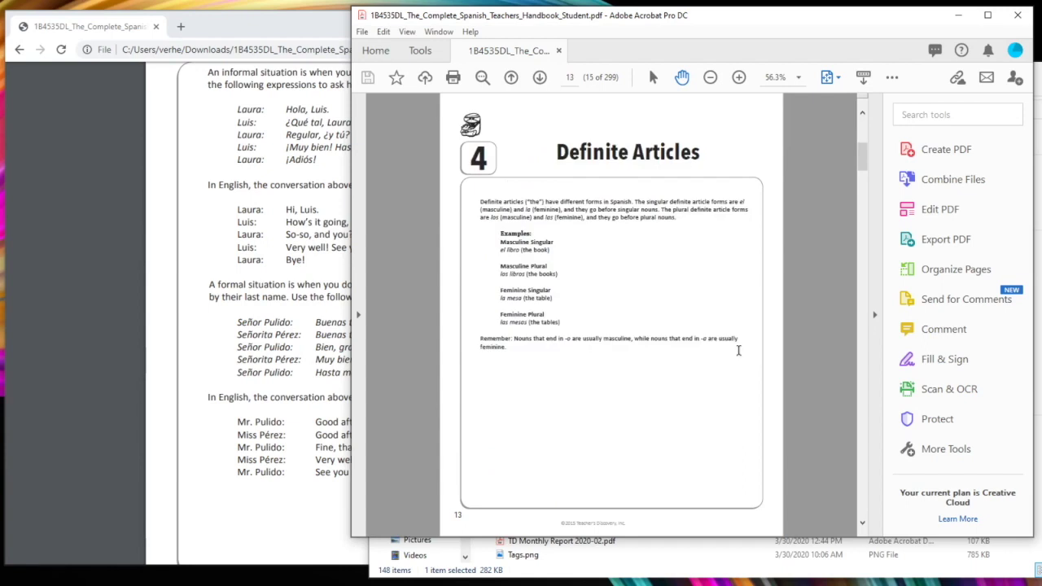